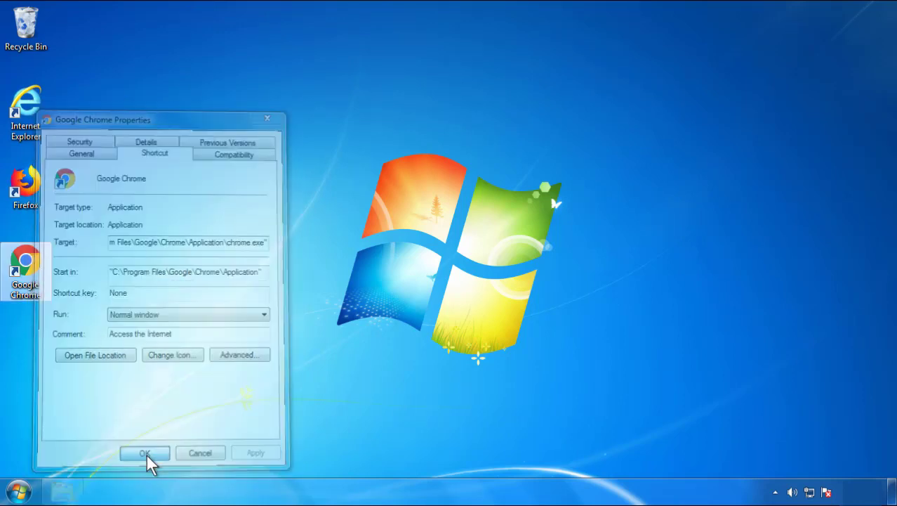
Step: Close the Chrome shortcut's Properties dialog, with its Target on chrome.exe, leaving the Start menu open
left_click(17, 490)
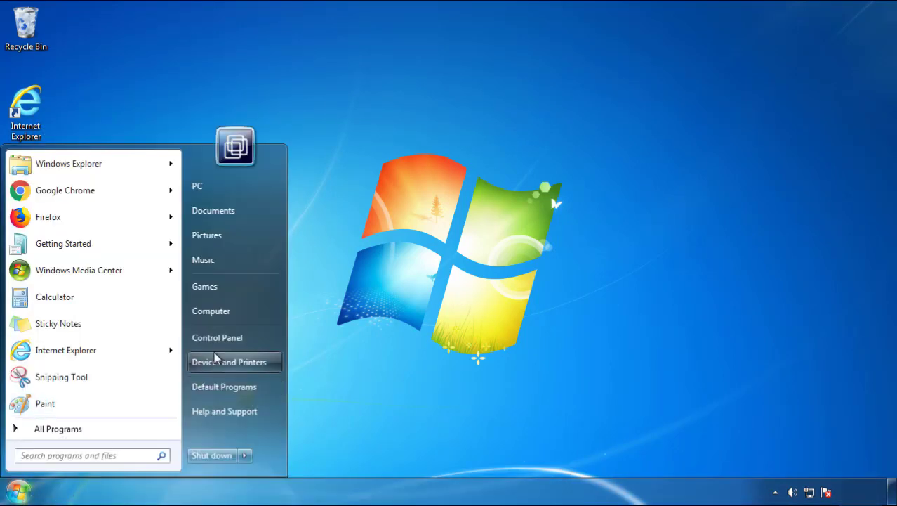
Step: Open Programs and Features from Control Panel, sorted newest-first by Installed On
left_click(225, 332)
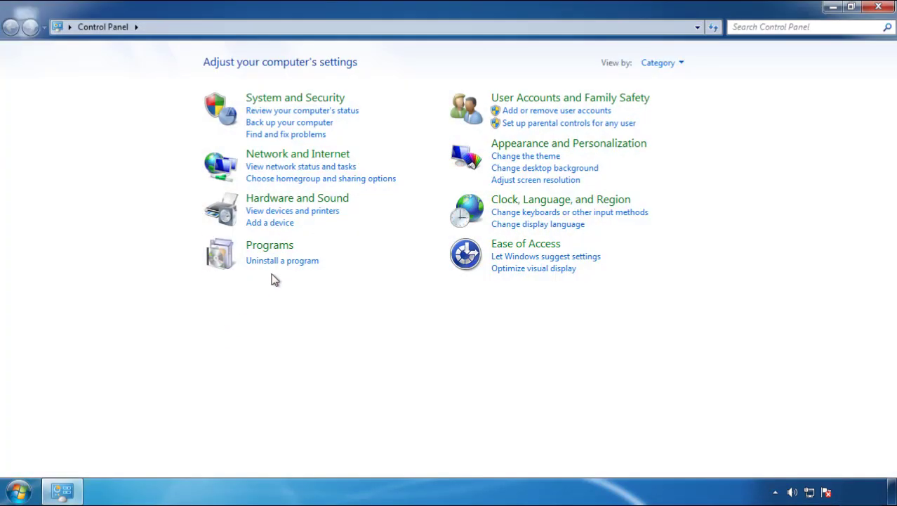
left_click(280, 262)
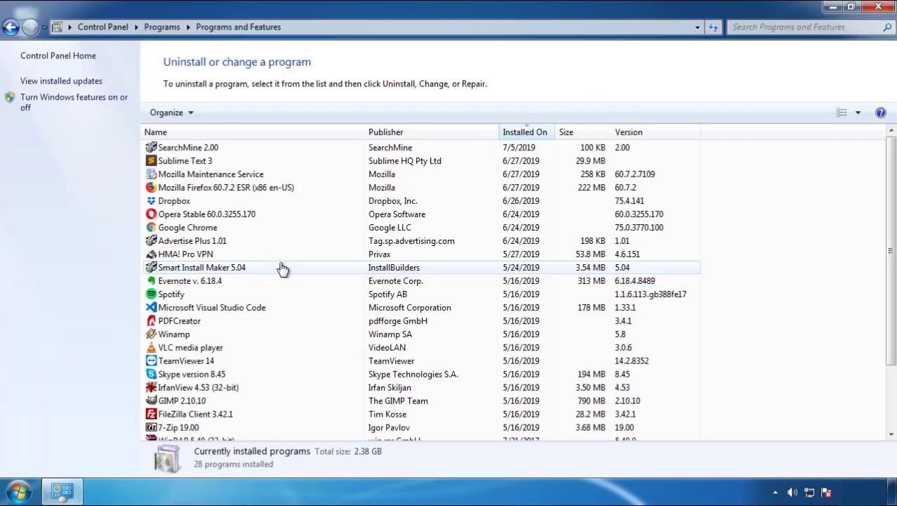
left_click(526, 133)
left_click(522, 133)
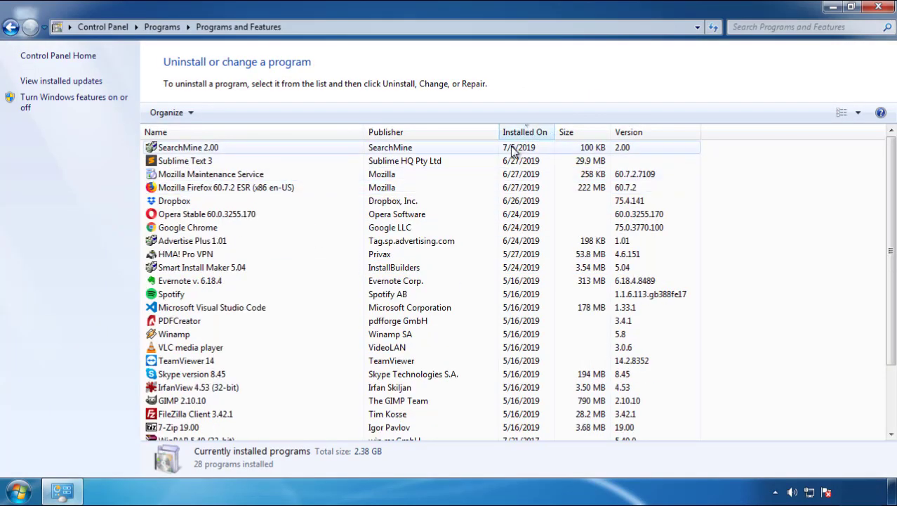
Step: Uninstall SearchMine 2.00 and close the Programs and Features window
left_click(188, 148)
left_click(225, 113)
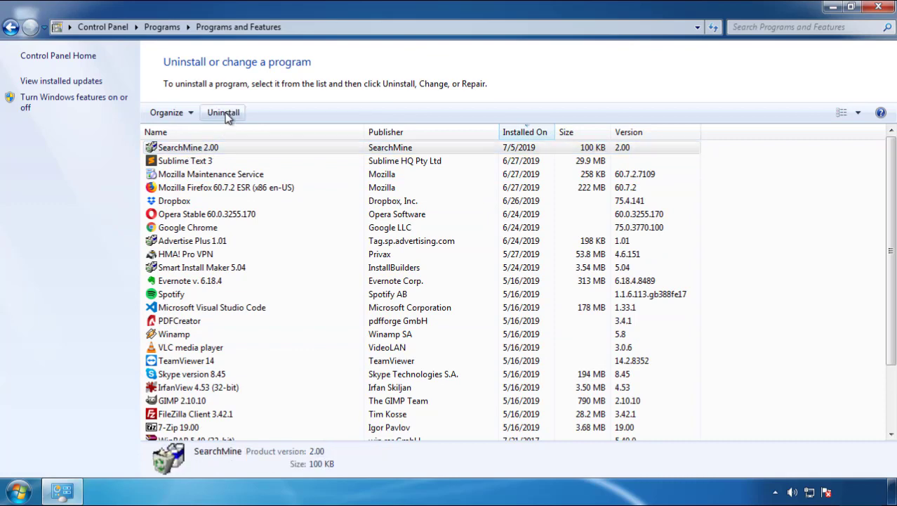
left_click(522, 372)
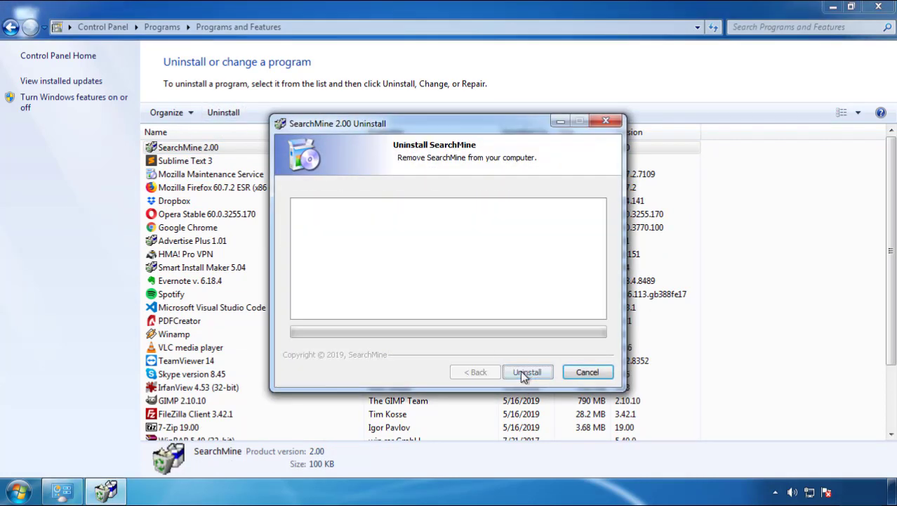
left_click(523, 371)
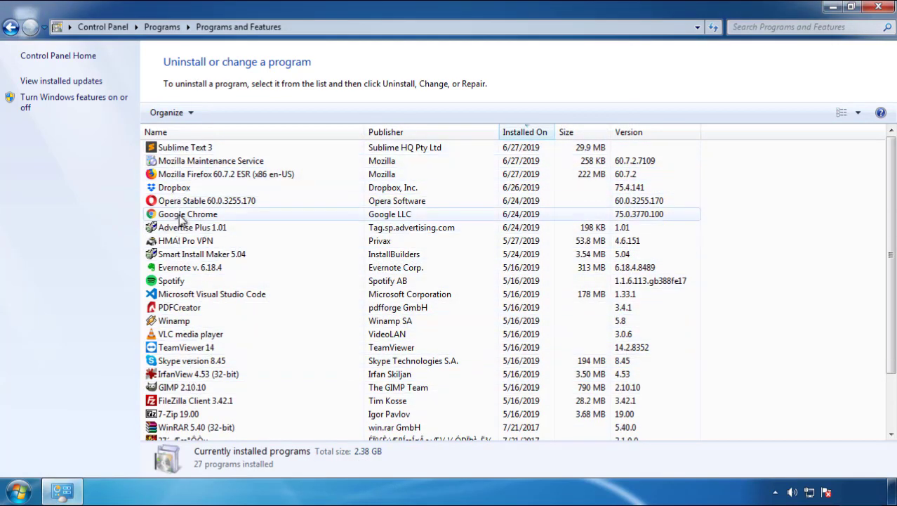
left_click(880, 8)
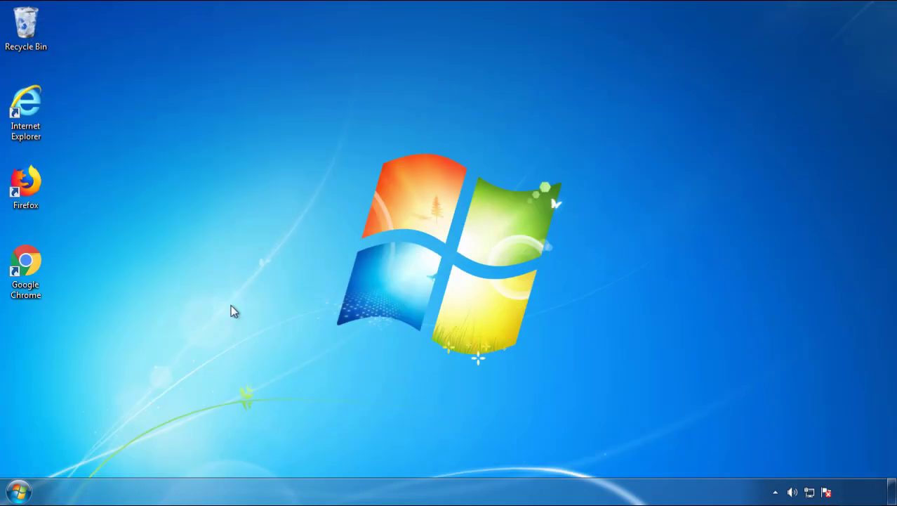
Step: Restart Windows 7 and boot into Safe Mode from the Advanced Boot Options menu
left_click(16, 493)
left_click(244, 455)
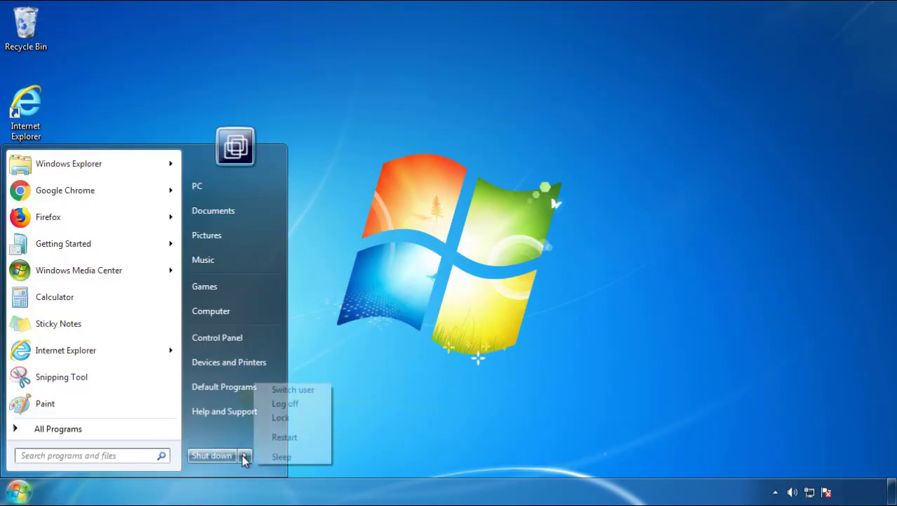
left_click(469, 384)
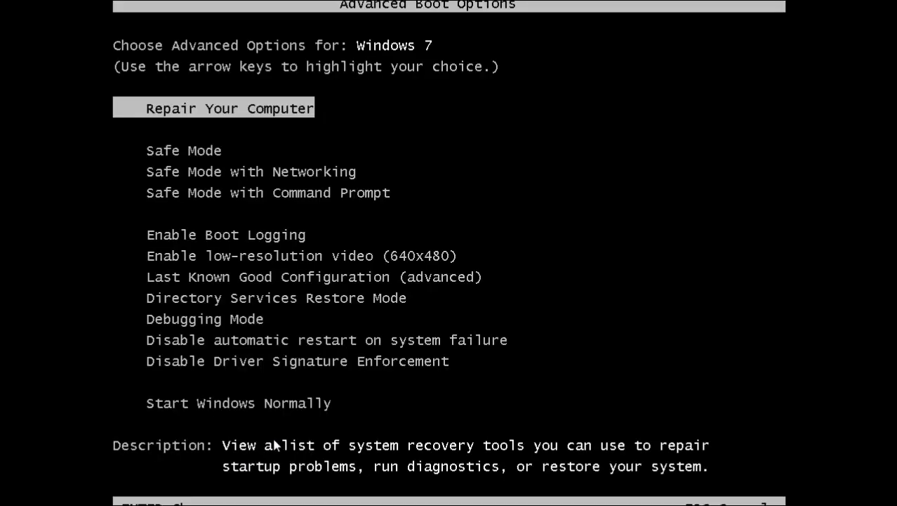
key("Down")
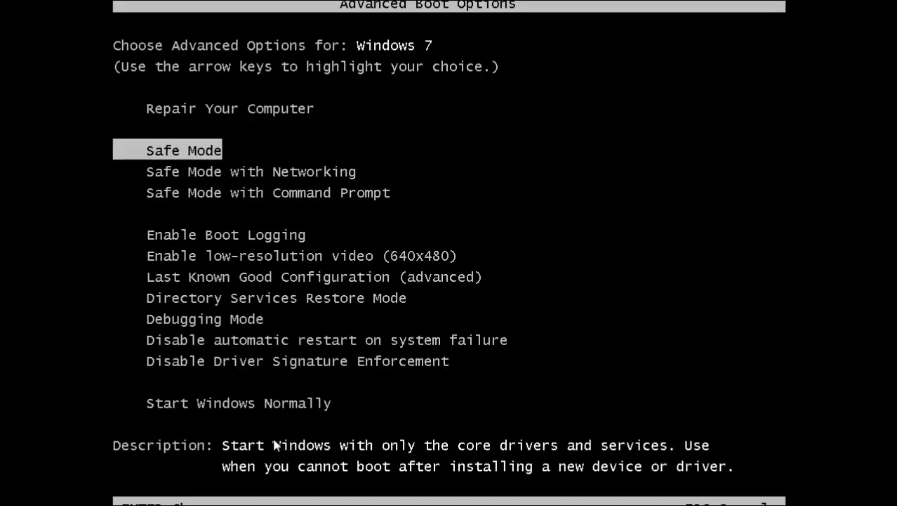
key("Return")
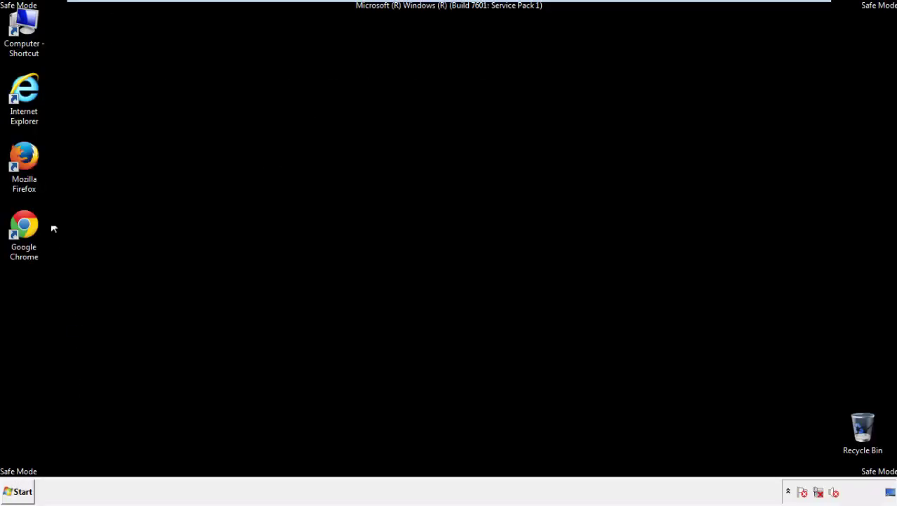
Step: Launch Firefox, decline the default-browser prompt, and show the Menu Bar
double_click(33, 163)
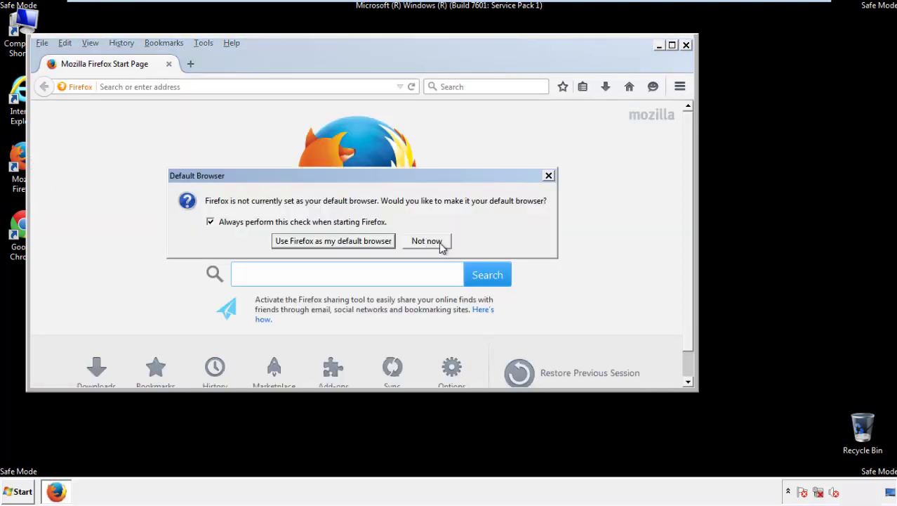
left_click(438, 241)
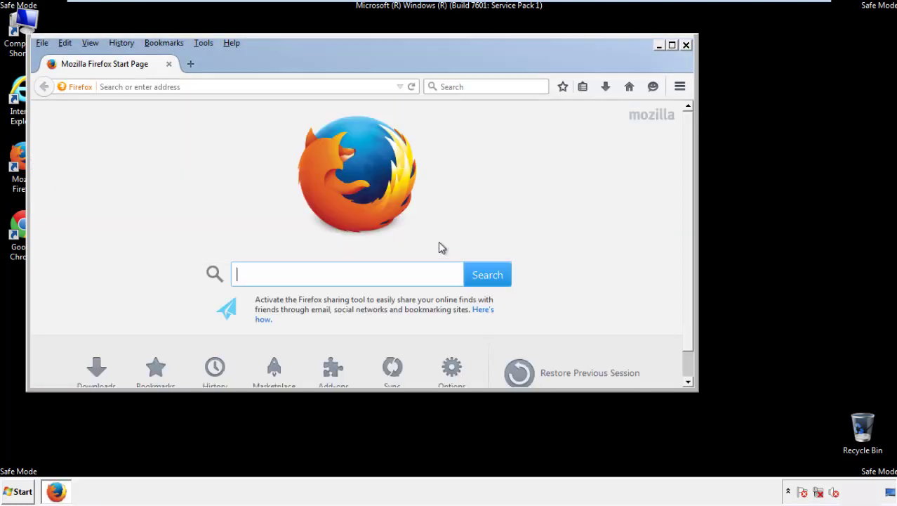
right_click(278, 63)
left_click(296, 105)
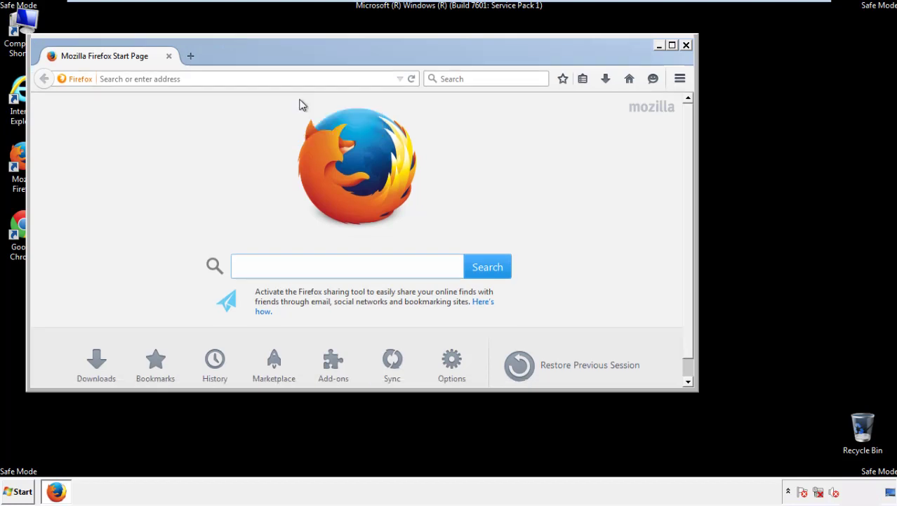
right_click(283, 59)
left_click(295, 109)
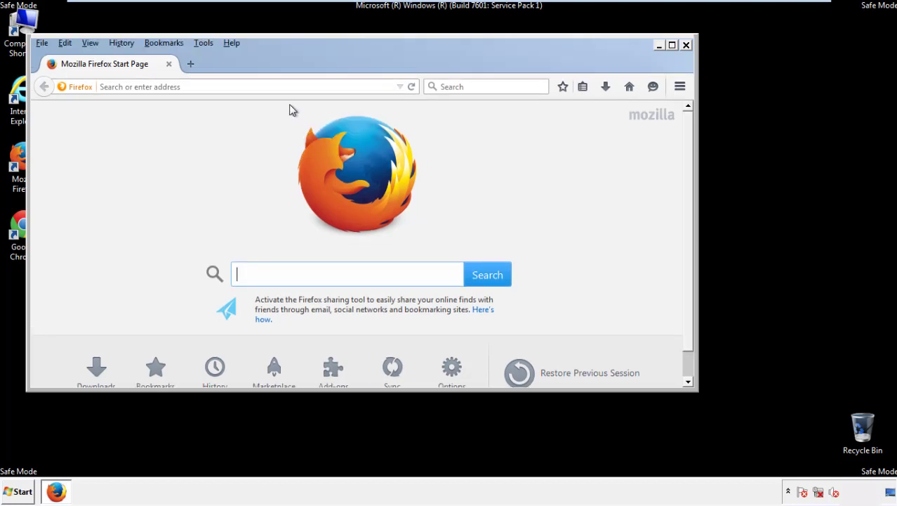
Step: Clear Firefox's recent history for the Everything range, keeping Offline Website Data and Site Preferences checked
left_click(132, 46)
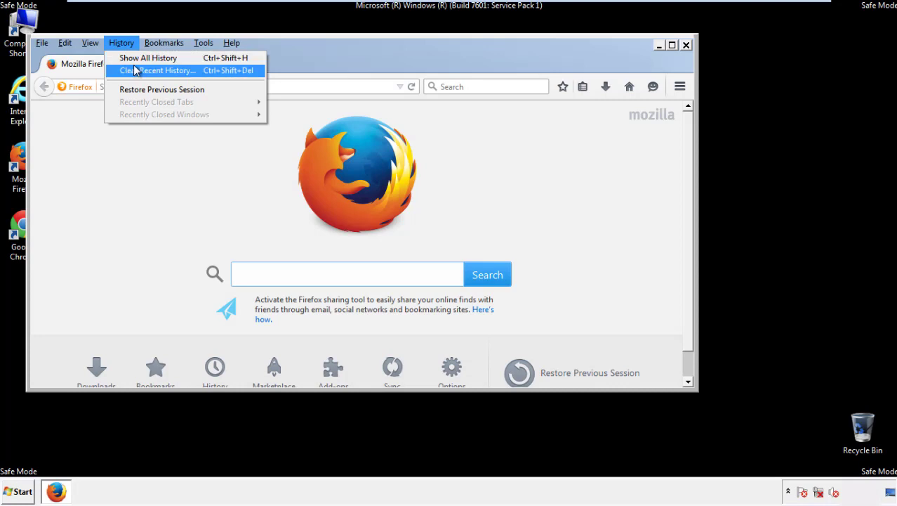
left_click(137, 70)
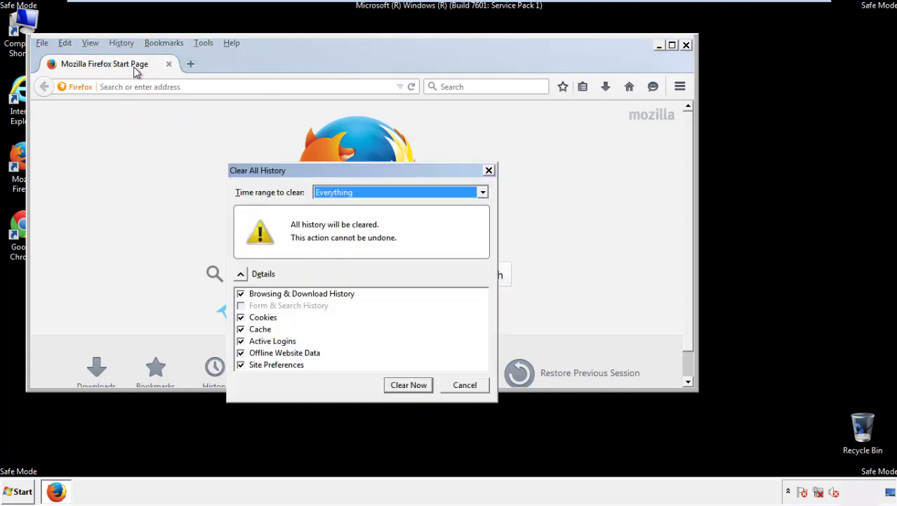
left_click(332, 193)
left_click(337, 264)
left_click(241, 353)
left_click(241, 353)
left_click(241, 365)
left_click(241, 365)
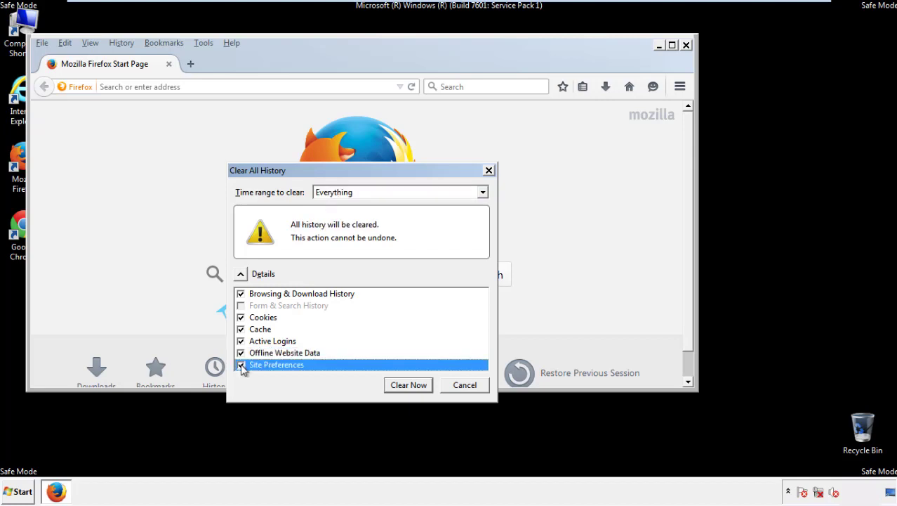
left_click(409, 386)
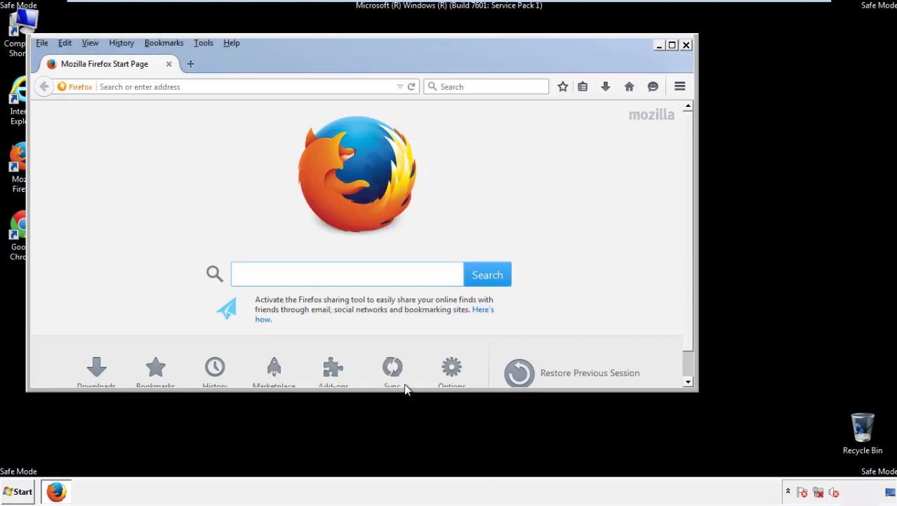
Step: Refresh Firefox to its defaults from Troubleshooting Information, then close the browser
left_click(232, 43)
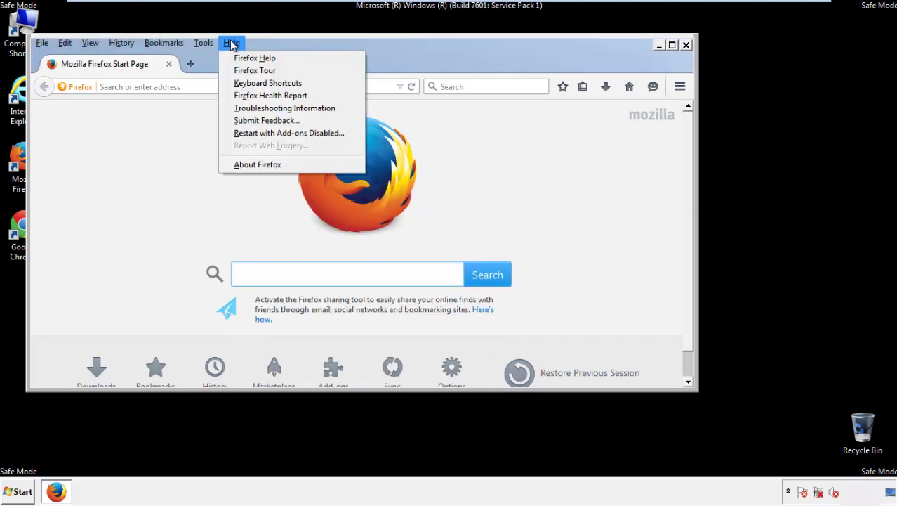
left_click(259, 108)
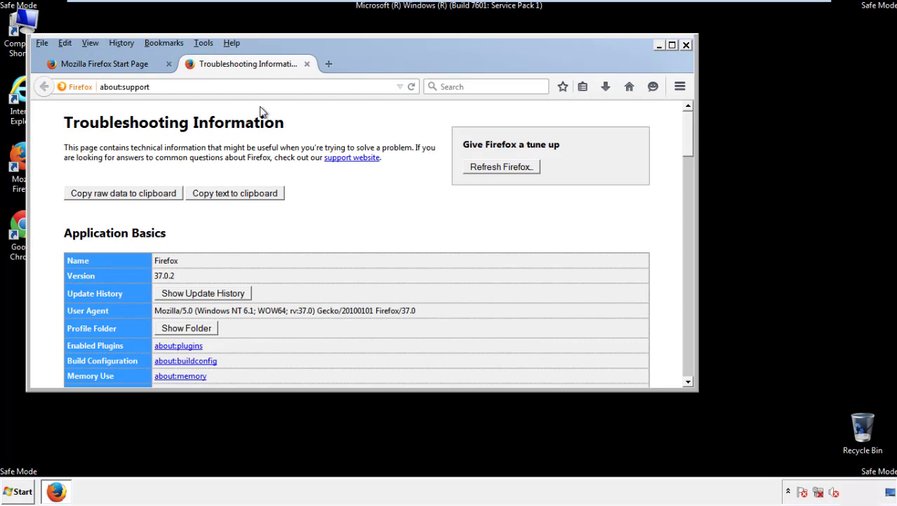
left_click(520, 168)
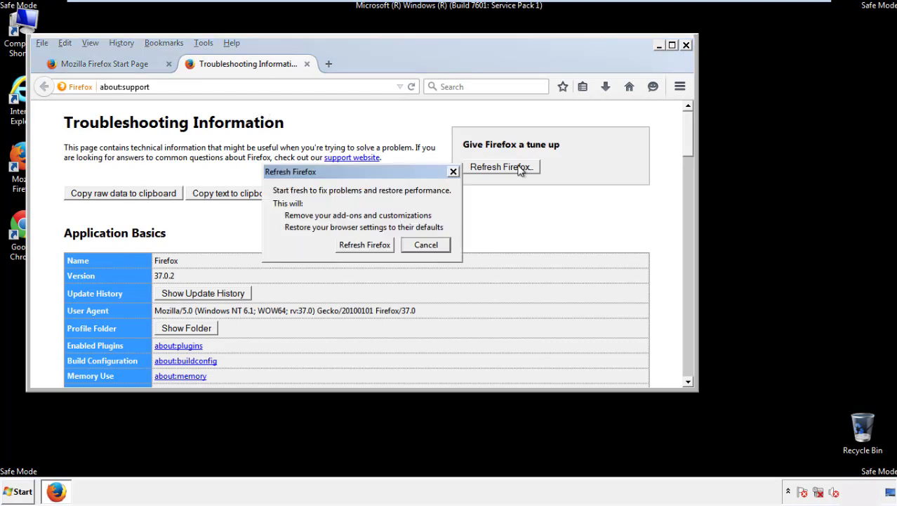
left_click(365, 244)
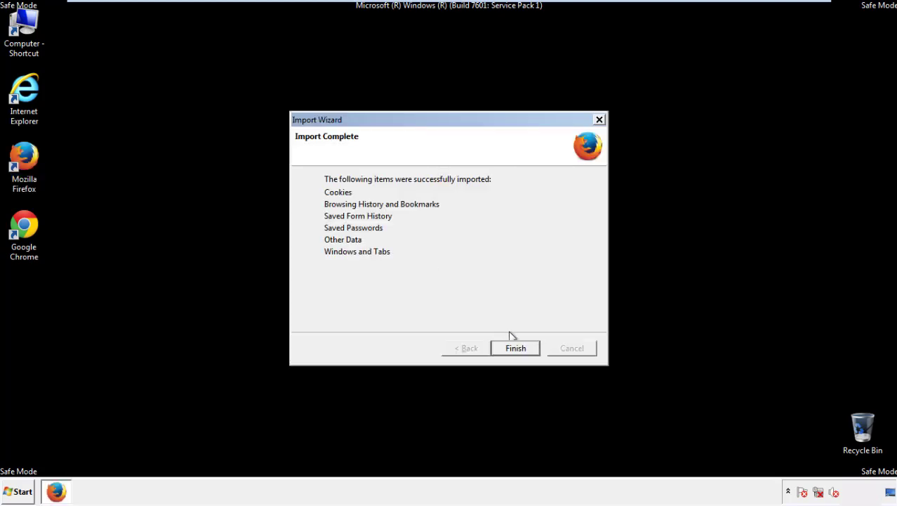
left_click(516, 348)
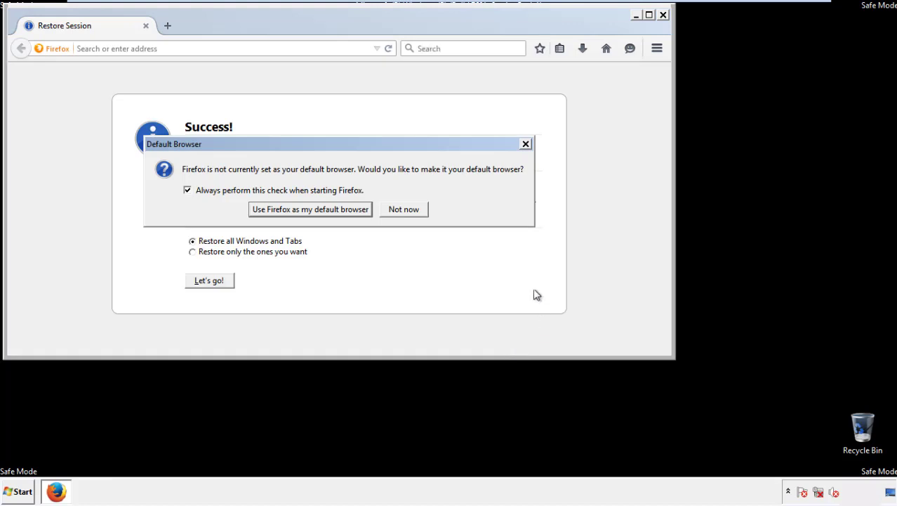
left_click(405, 211)
left_click(663, 15)
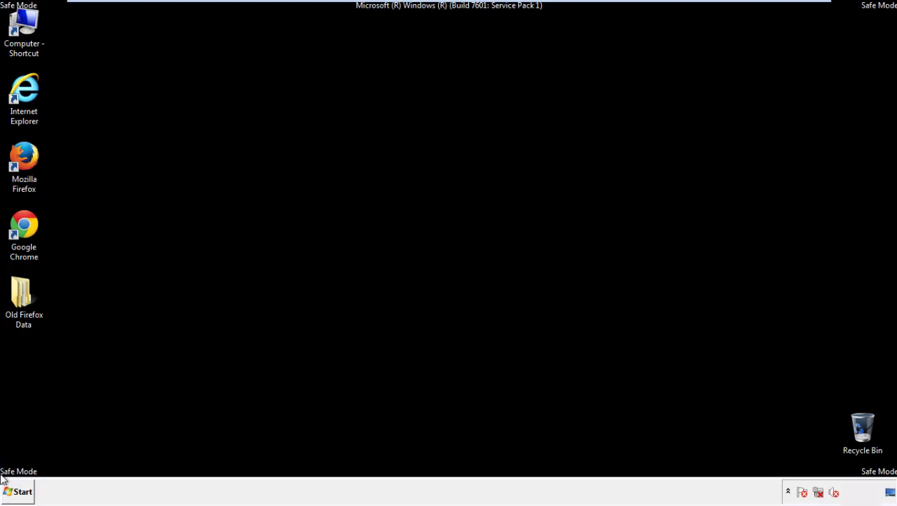
left_click(21, 224)
Step: Launch Chrome, dismiss the default-browser prompt, and open the History page via Settings
double_click(21, 224)
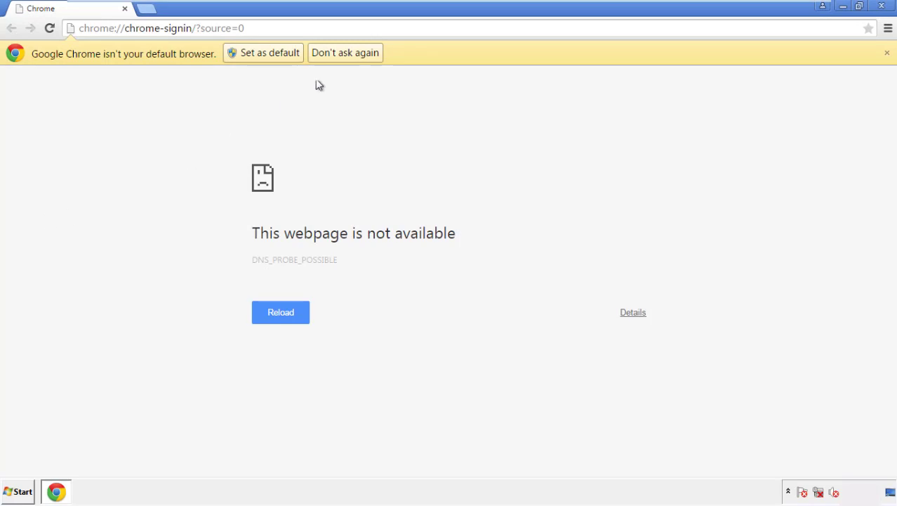
left_click(361, 56)
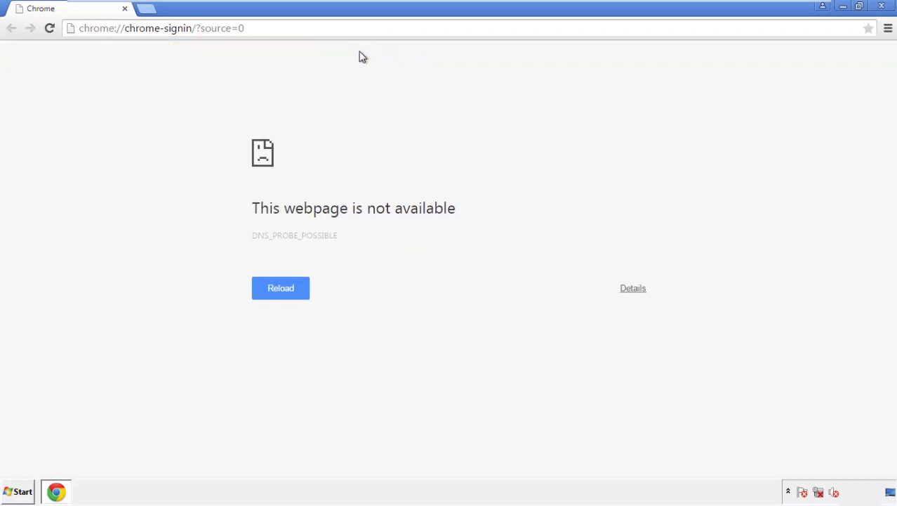
left_click(888, 29)
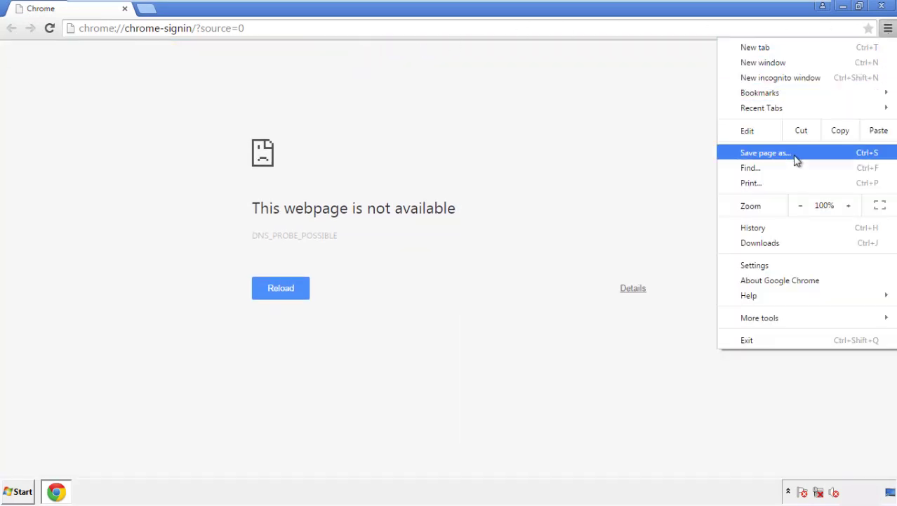
left_click(758, 264)
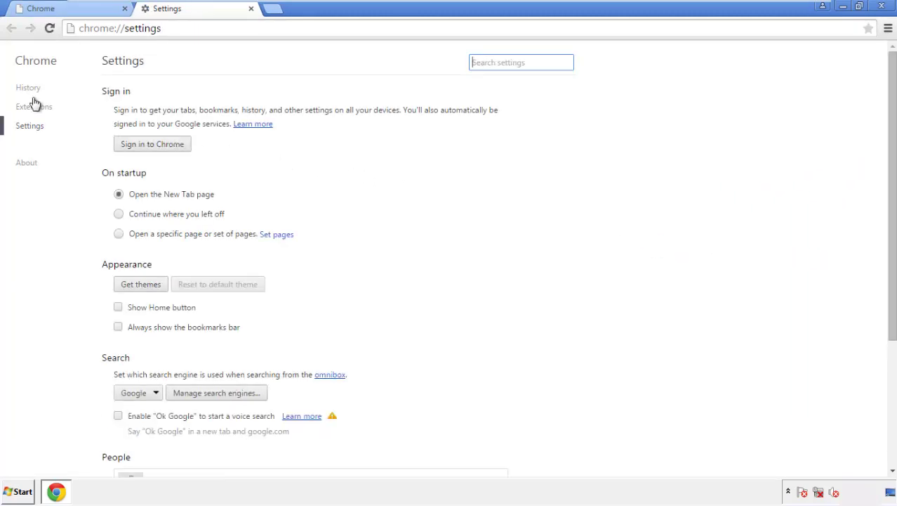
left_click(31, 89)
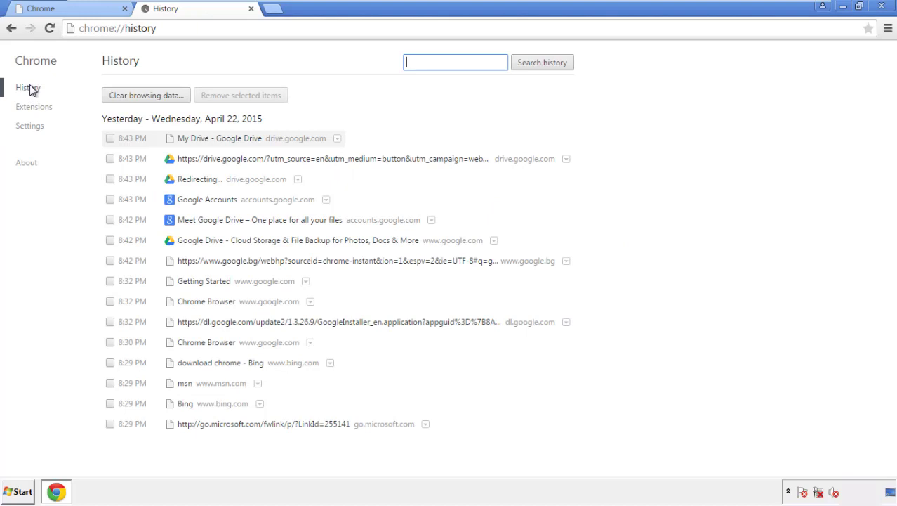
left_click(134, 97)
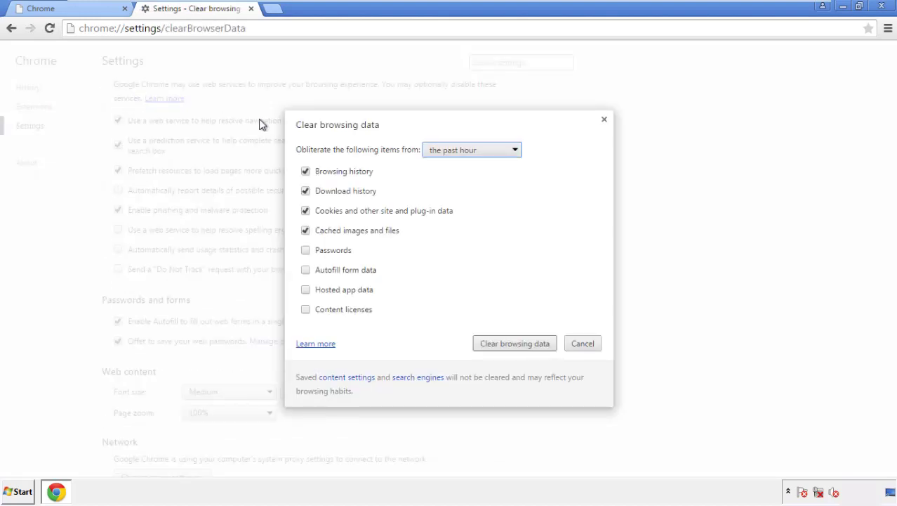
Step: Clear Chrome's browsing data from the beginning of time, including autofill form data
left_click(451, 152)
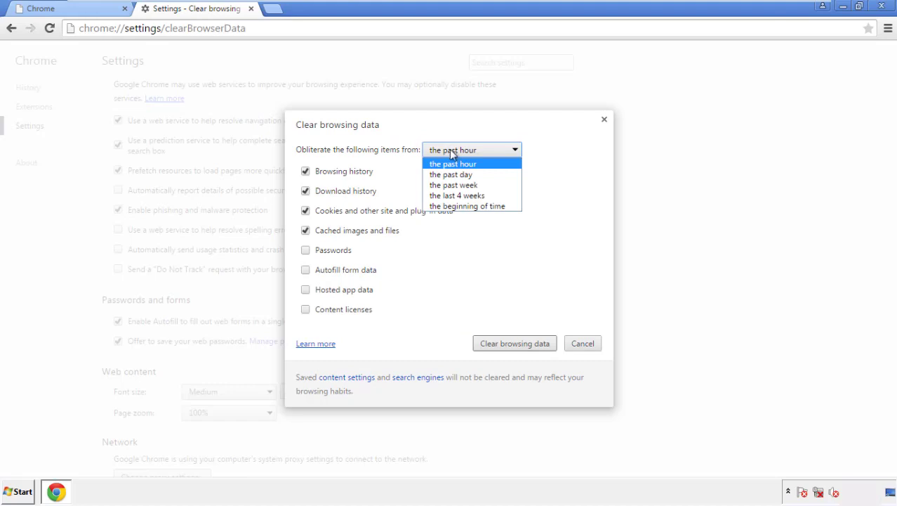
left_click(450, 206)
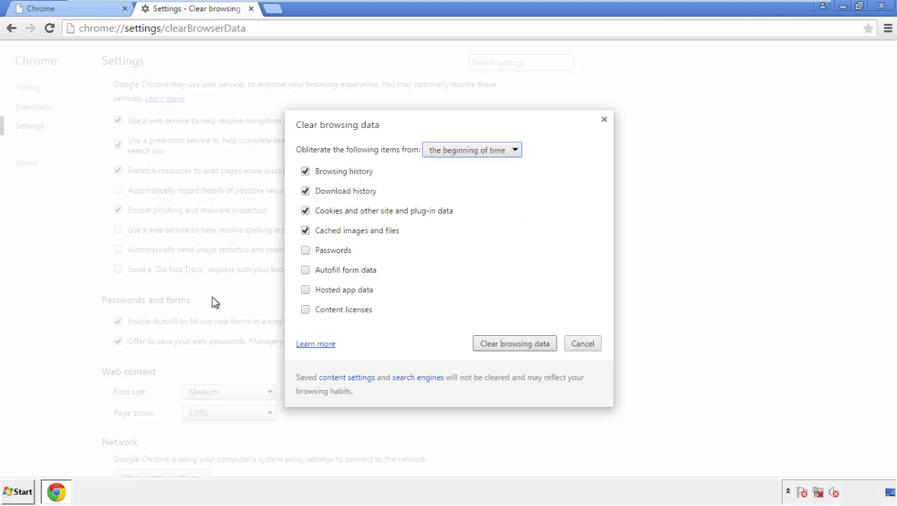
left_click(314, 273)
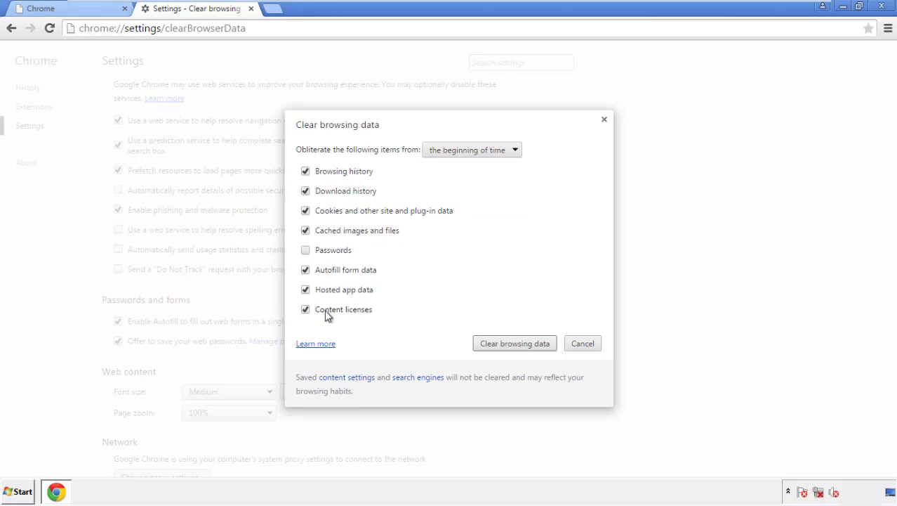
left_click(504, 346)
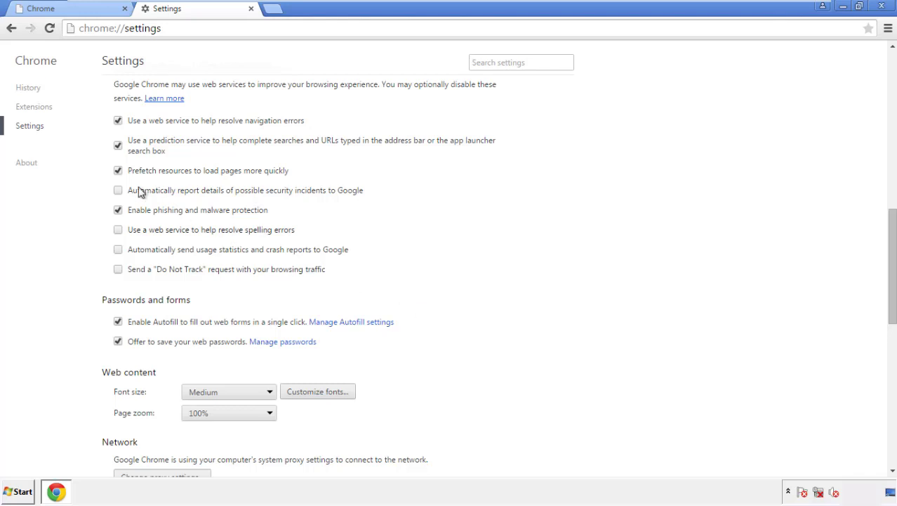
Step: Reset all Chrome settings to their original defaults and close the browser
left_click_drag(891, 224, 876, 391)
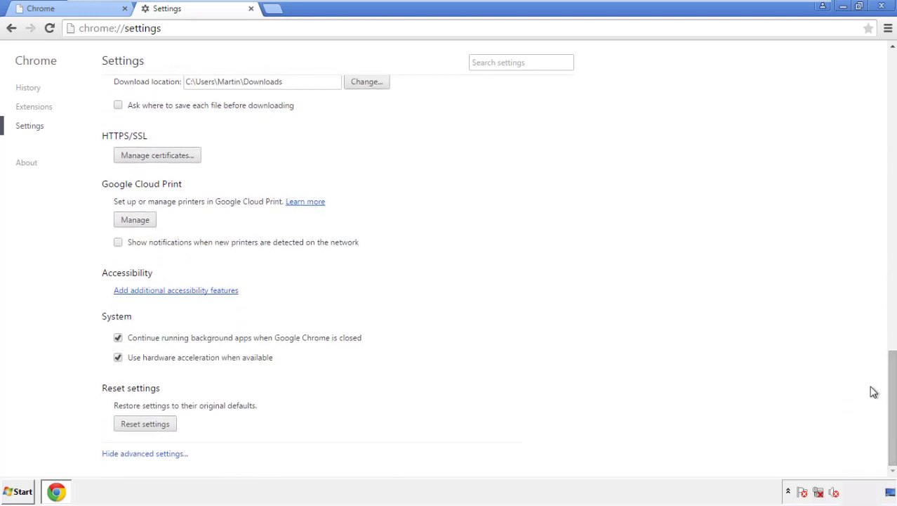
left_click(169, 425)
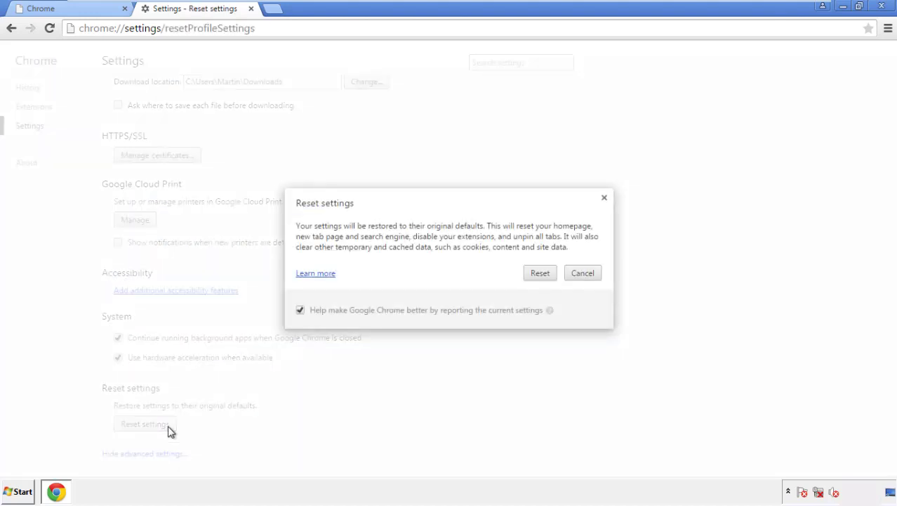
left_click(540, 273)
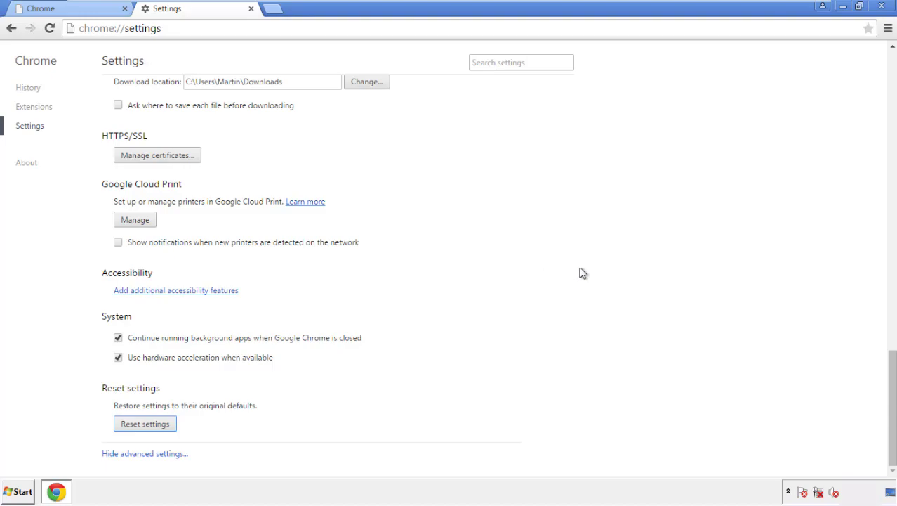
left_click(881, 6)
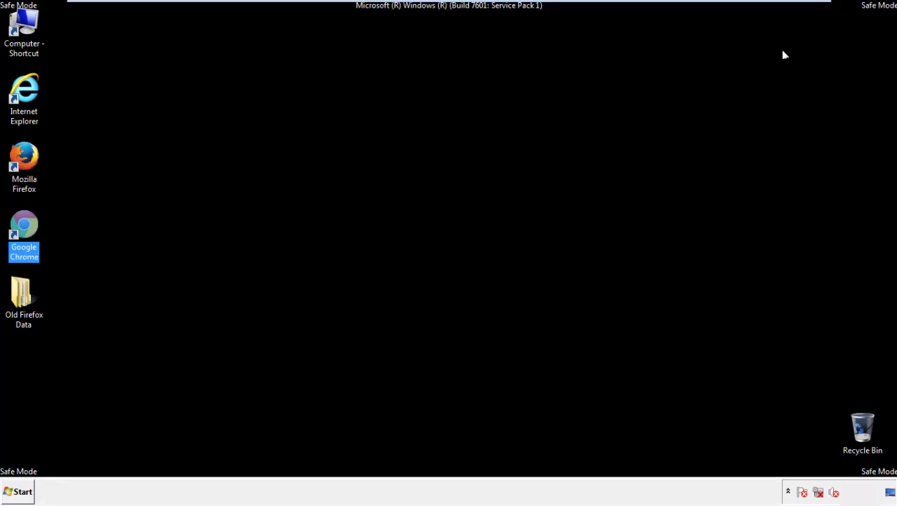
Step: Relaunch Firefox, remove the Search Mine extension in the Add-ons Manager, and close Firefox
left_click(483, 226)
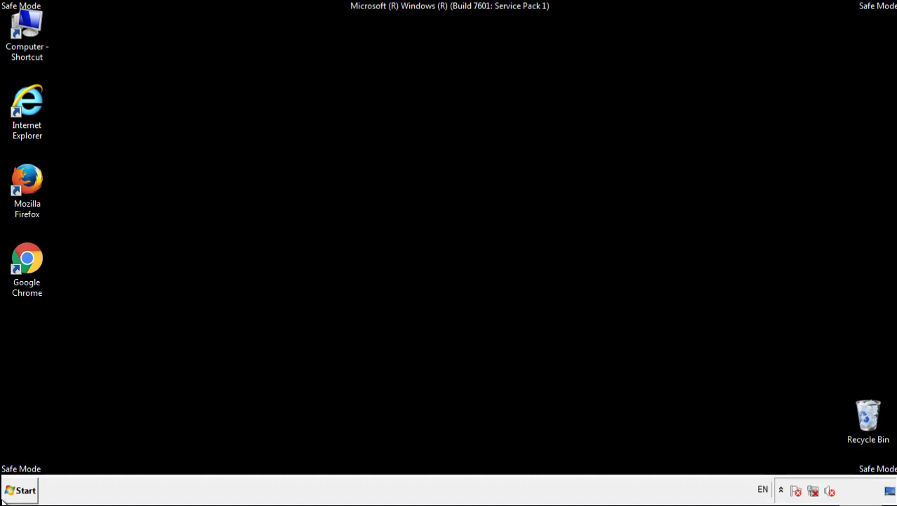
double_click(34, 174)
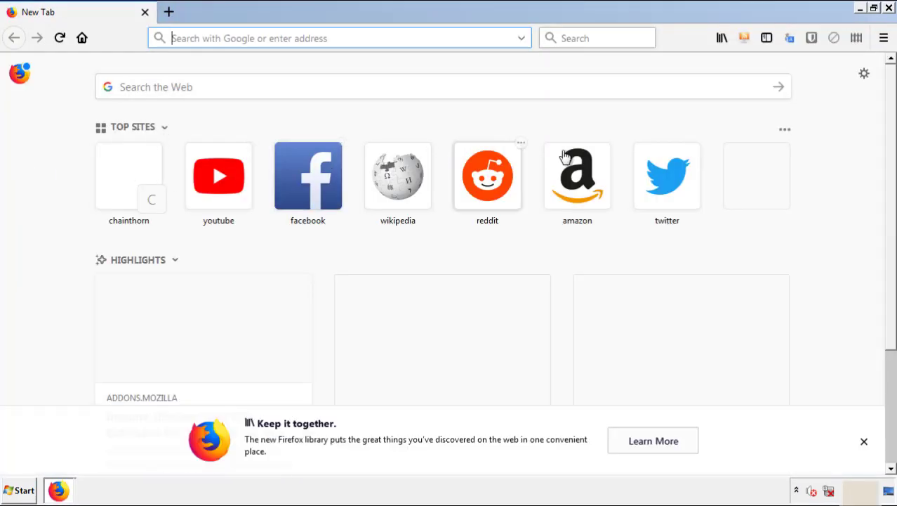
left_click(884, 38)
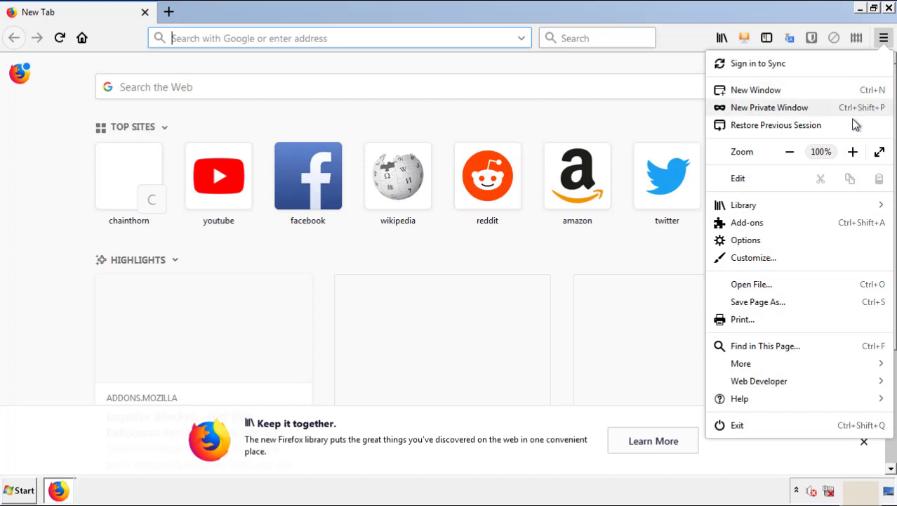
left_click(827, 229)
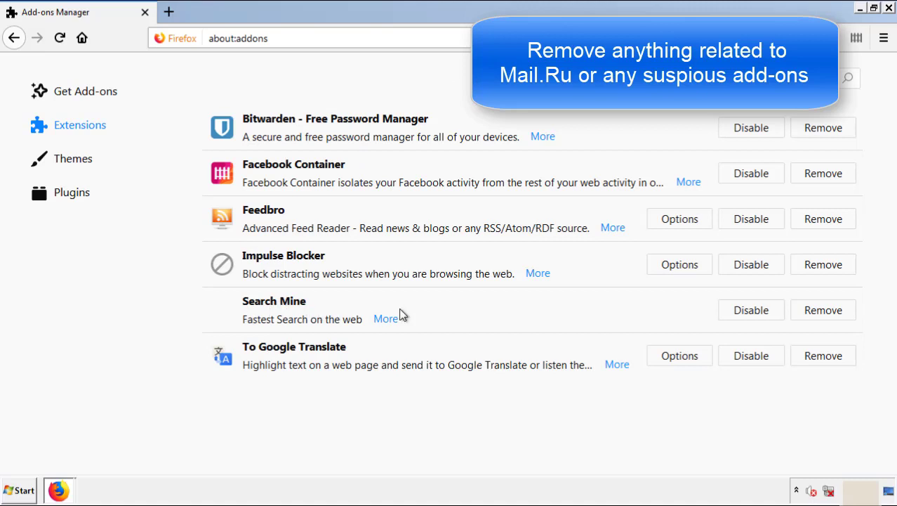
left_click(821, 313)
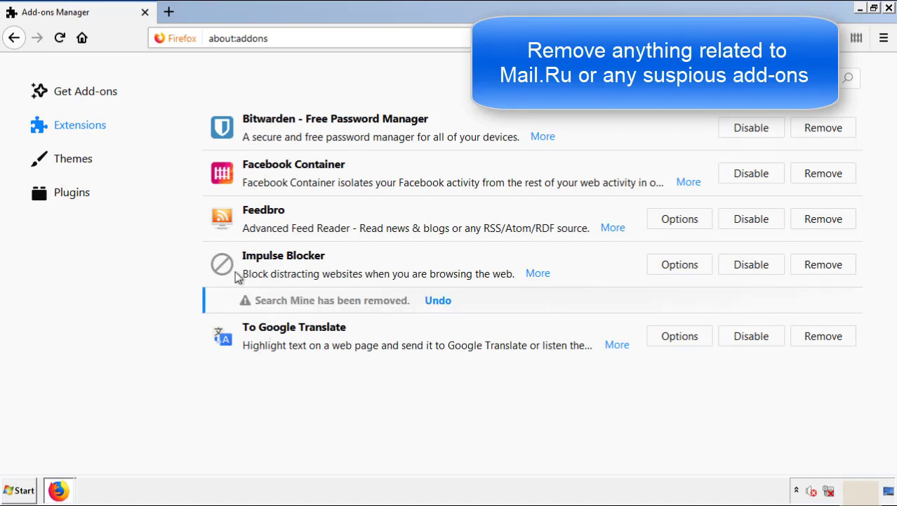
left_click(888, 9)
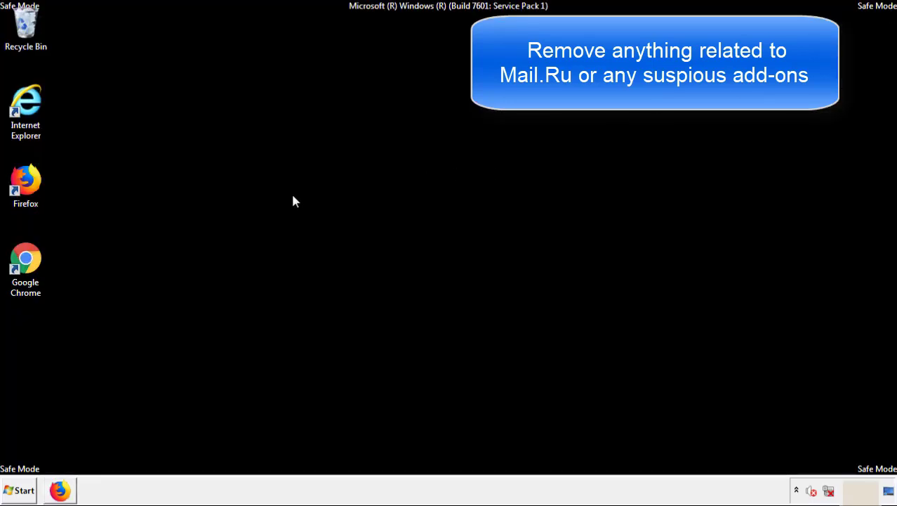
Step: Remove the Search Mine extension from Chrome's Extensions page and close Chrome
double_click(24, 274)
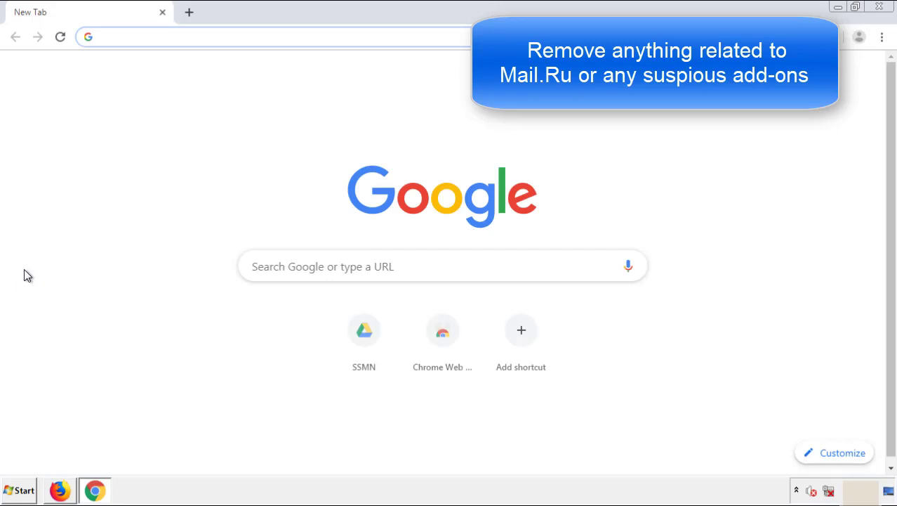
left_click(882, 37)
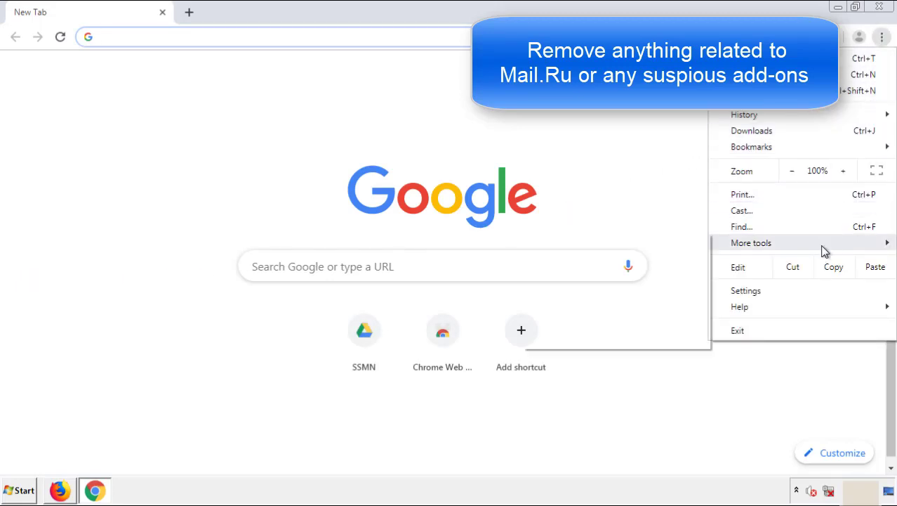
mouse_move(803, 246)
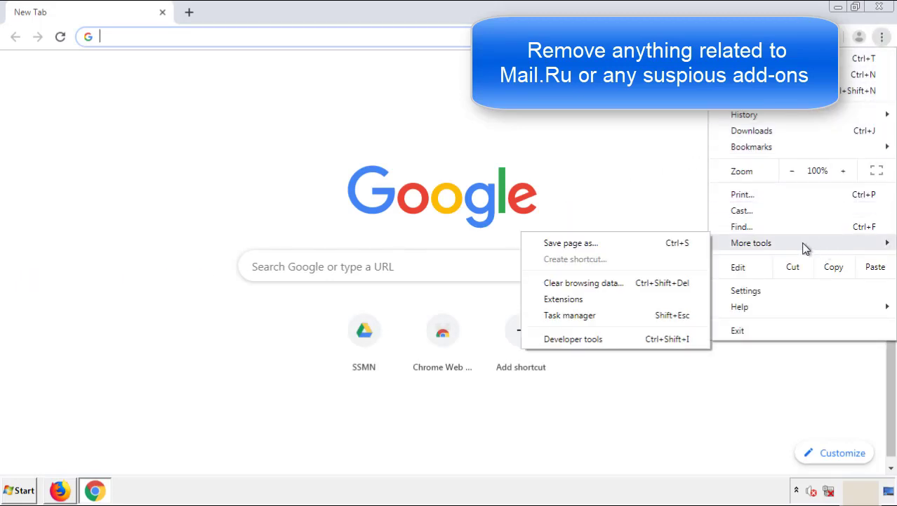
left_click(570, 298)
scroll(254, 234, "down", 8)
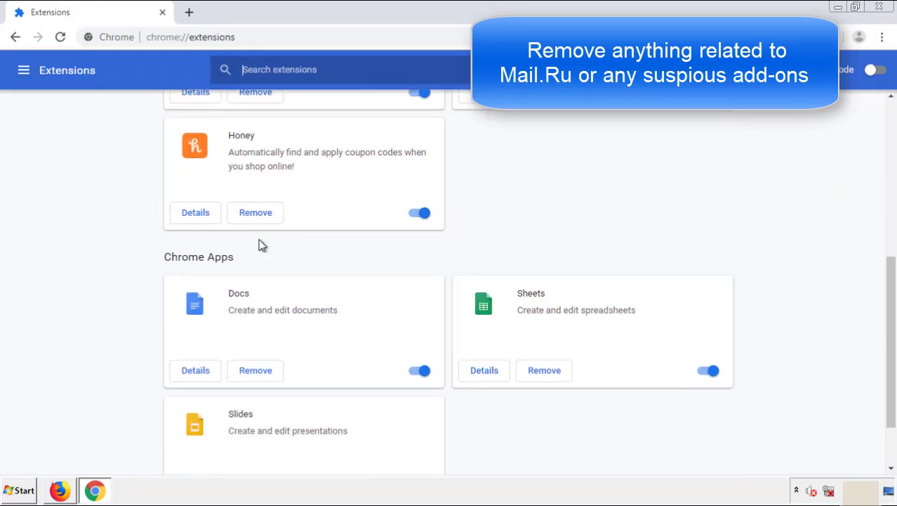
scroll(341, 257, "up", 8)
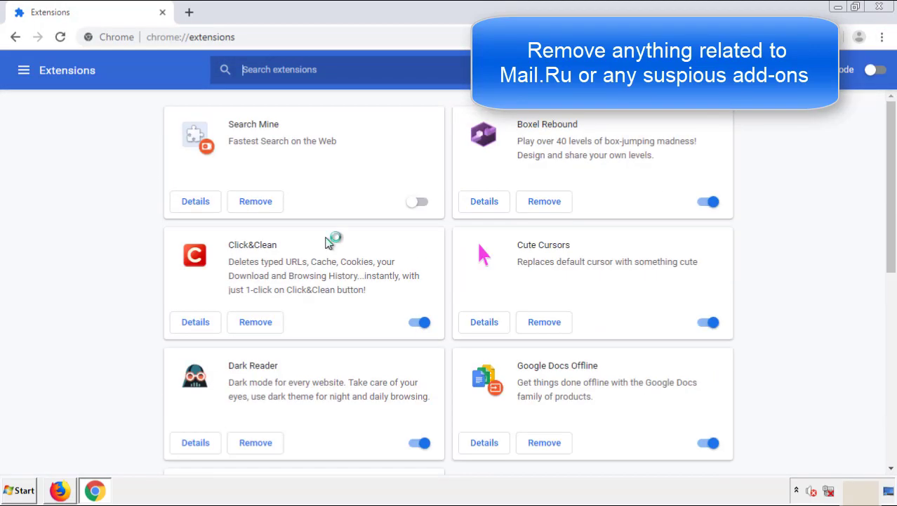
left_click(254, 203)
left_click(506, 114)
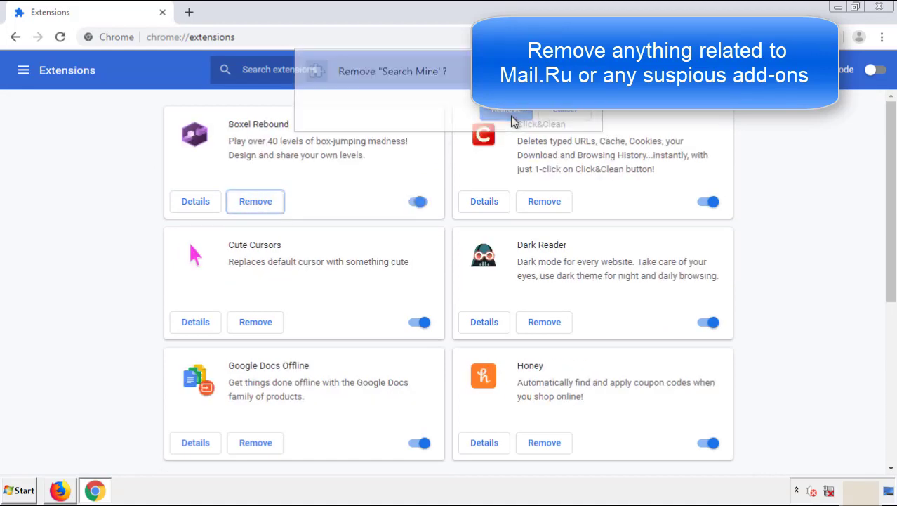
left_click(887, 10)
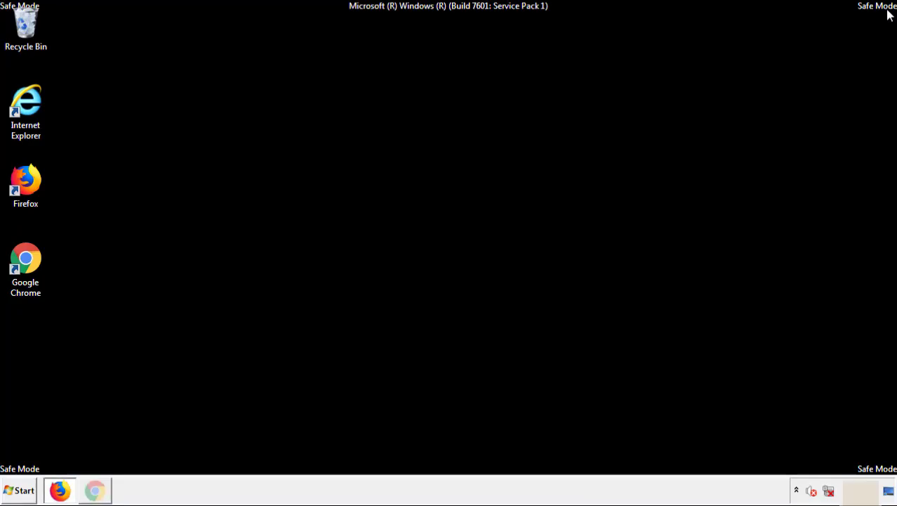
Step: Restart the computer from the Start menu's shut-down options
left_click(23, 493)
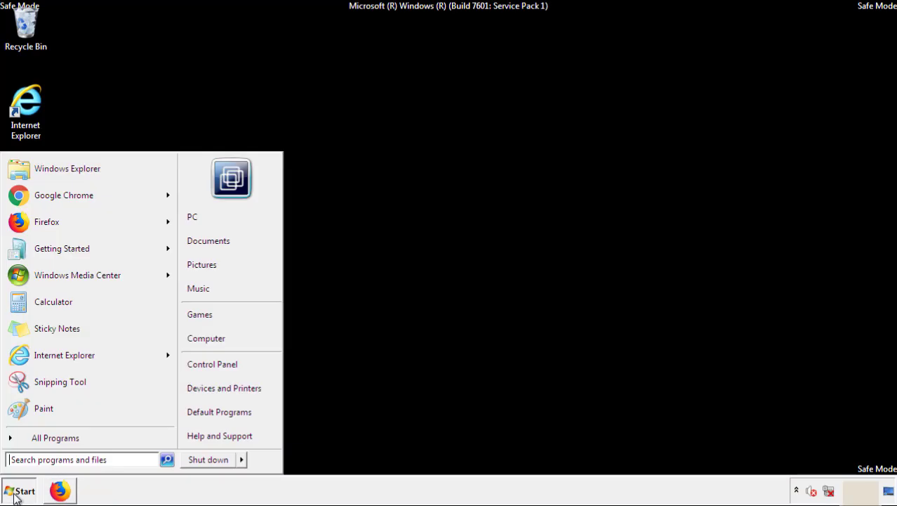
left_click(243, 460)
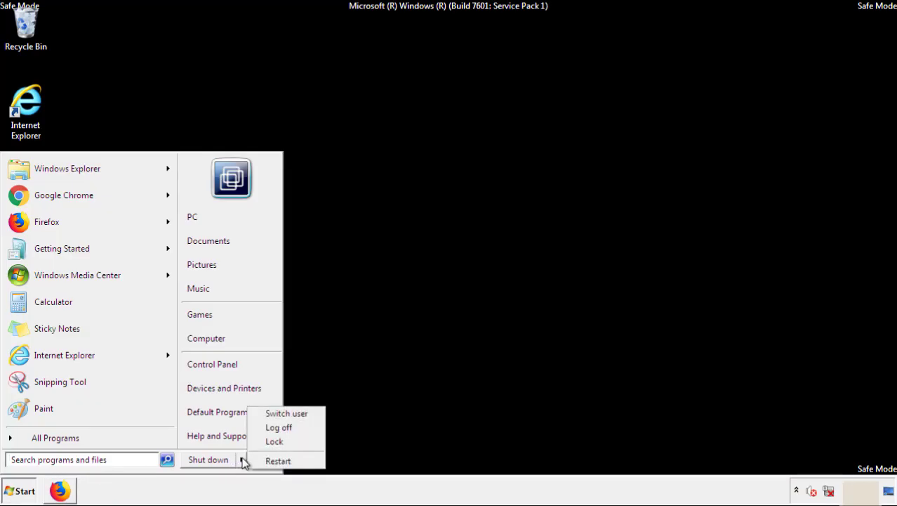
left_click(279, 462)
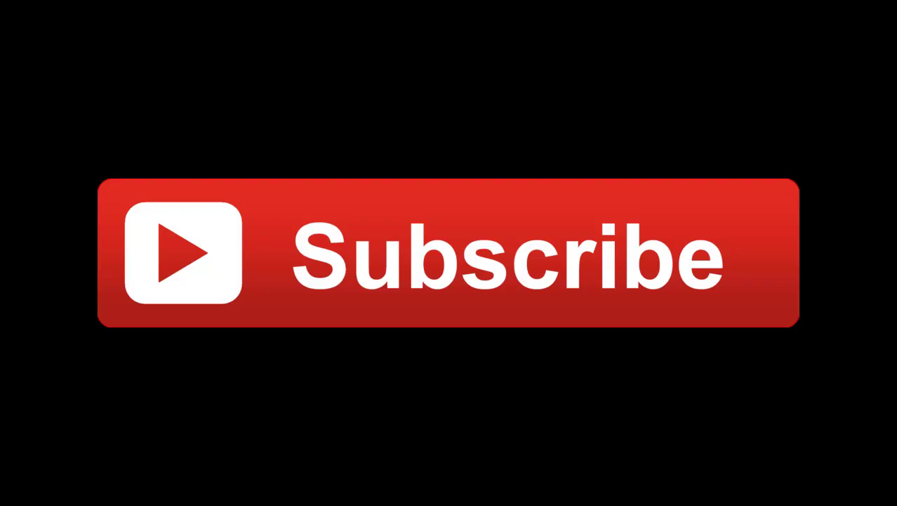